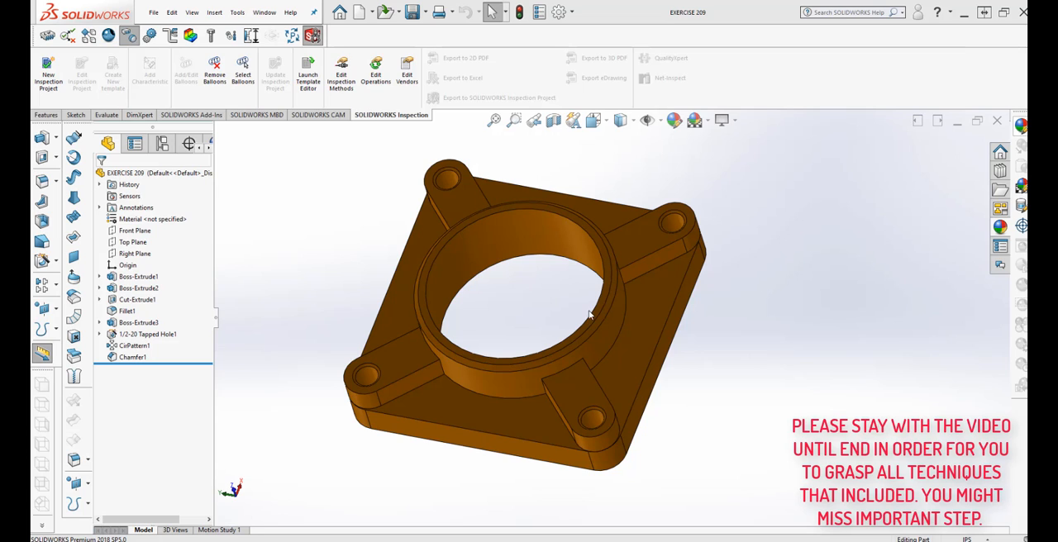
Step: Examine the flange up close with the magnifying glass, picking the base plate's faces, the central ring and a corner rib
{"action": "mouse_move", "coordinate": [755, 371]}
{"action": "middle_mouse_down"}
{"action": "mouse_move", "coordinate": [791, 319]}
{"action": "mouse_move", "coordinate": [756, 302]}
{"action": "mouse_move", "coordinate": [758, 381]}
{"action": "middle_mouse_up"}
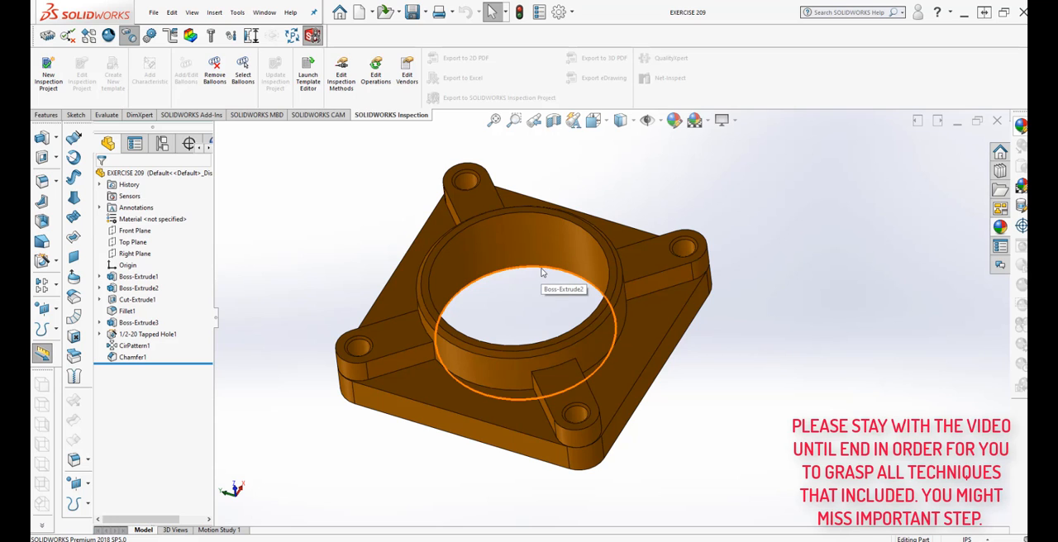
{"action": "left_click", "coordinate": [655, 311]}
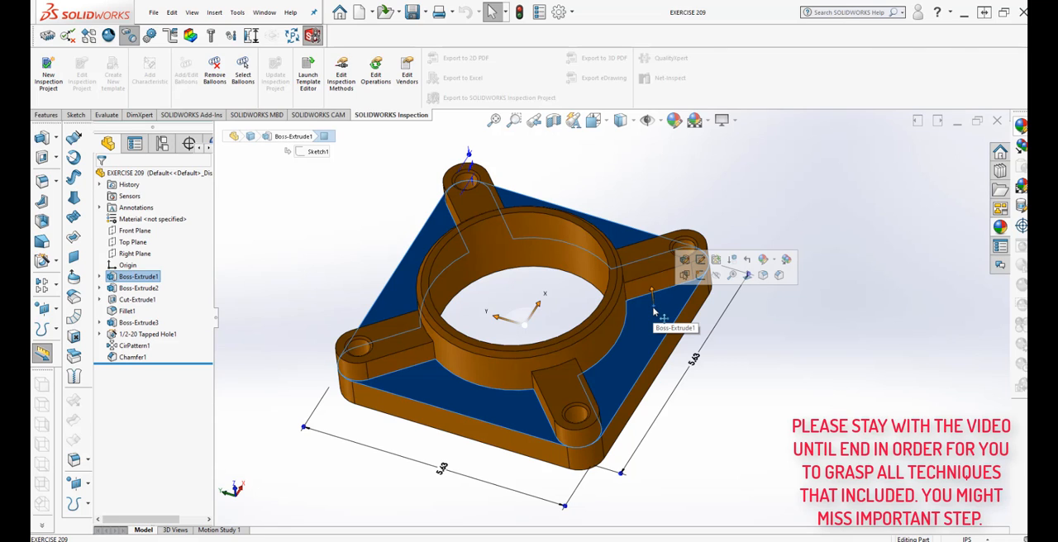
{"action": "key", "text": "g"}
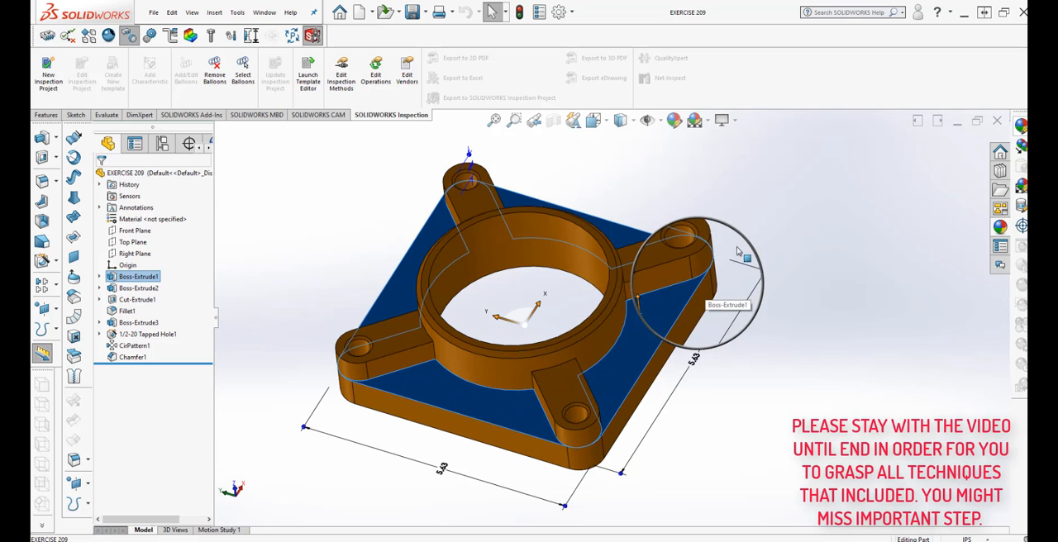
{"action": "left_click", "coordinate": [591, 353], "text": "ctrl"}
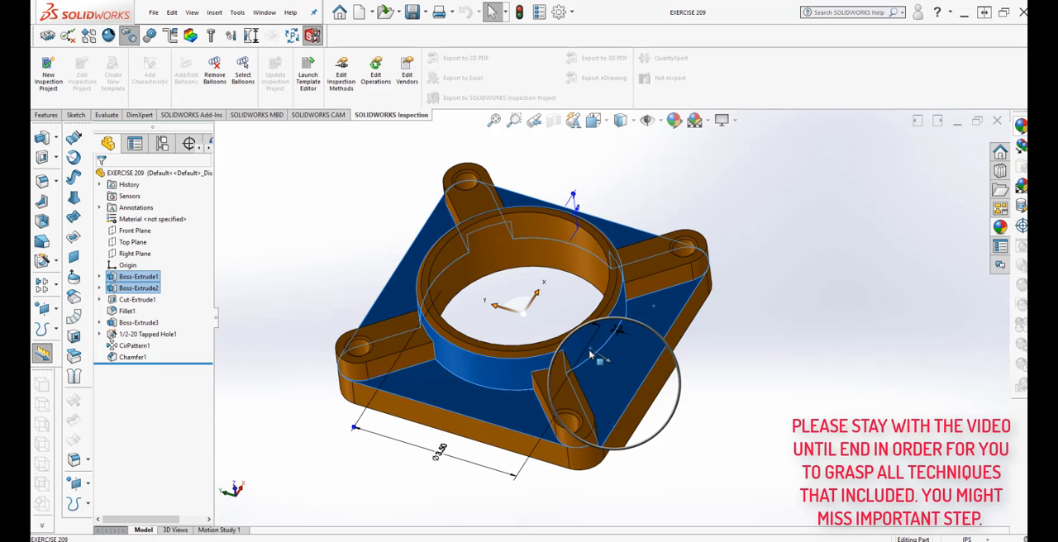
{"action": "left_click", "coordinate": [569, 398], "text": "ctrl"}
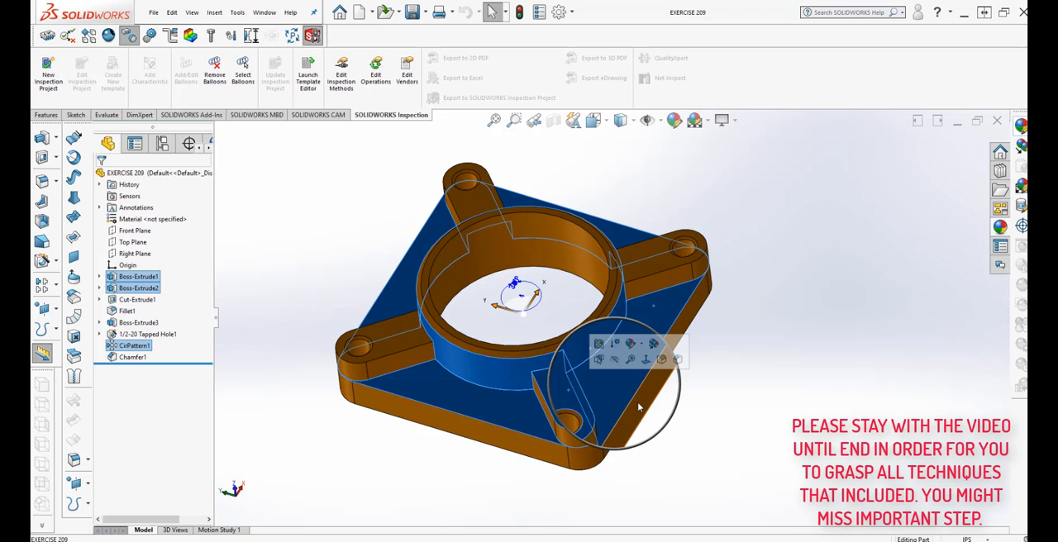
{"action": "left_click", "coordinate": [637, 401]}
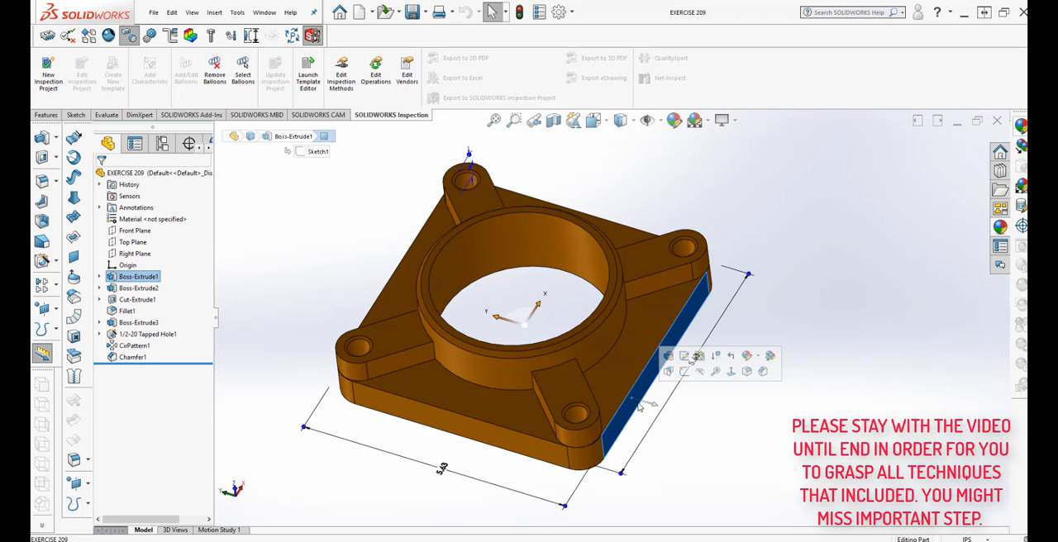
{"action": "left_click", "coordinate": [707, 420]}
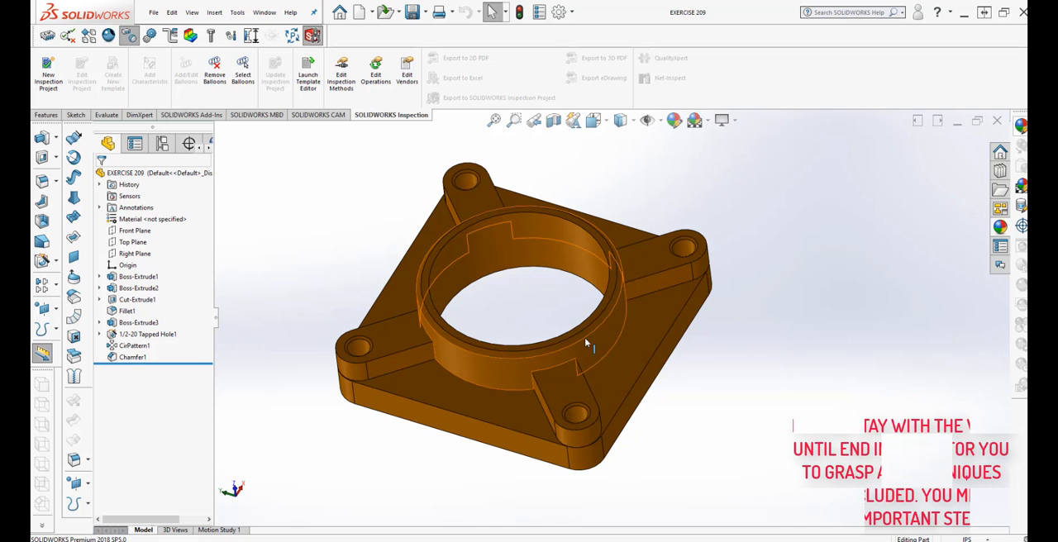
{"action": "left_click", "coordinate": [621, 365]}
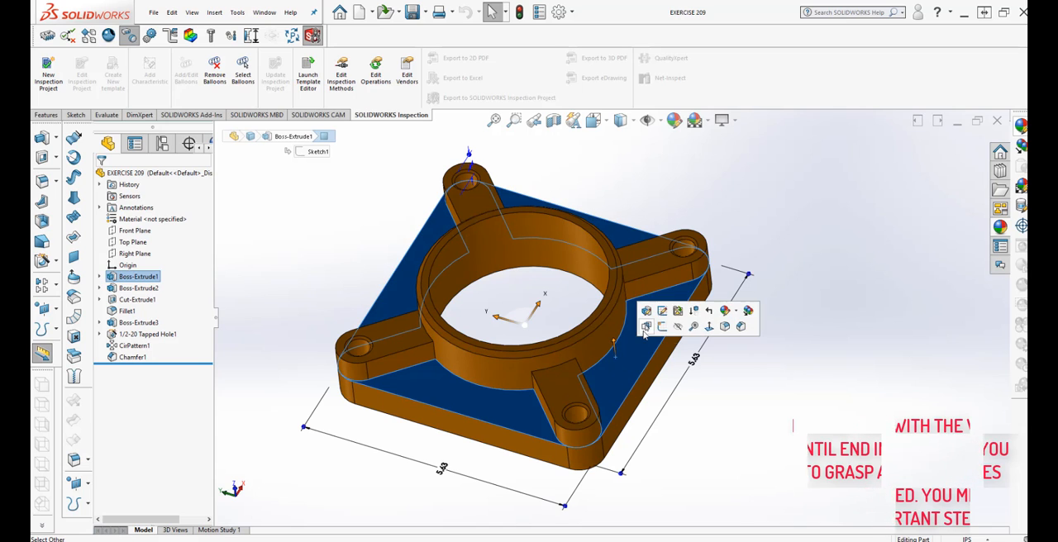
{"action": "key", "text": "g"}
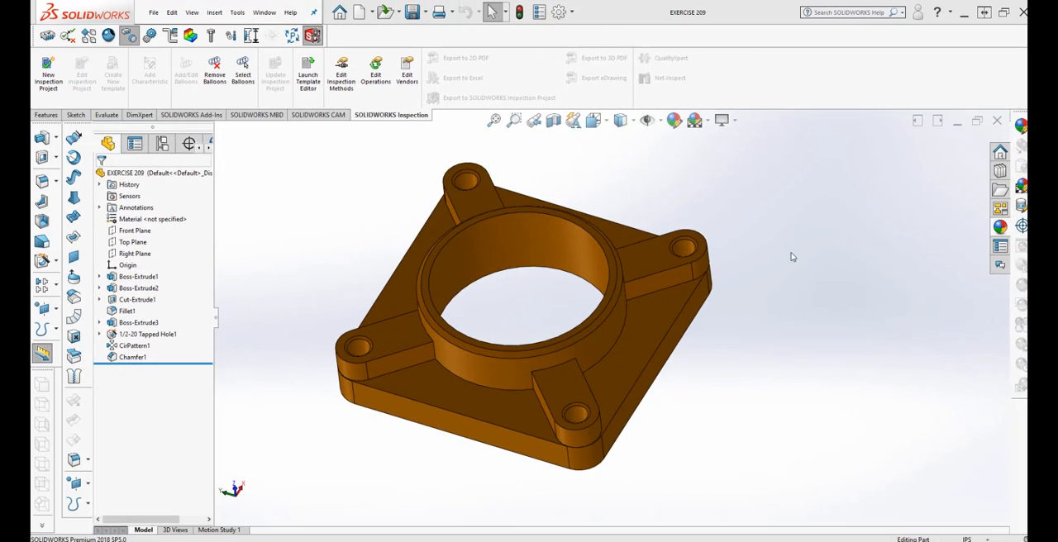
Step: Open the part's appearance for editing and browse through the painted Car appearances
{"action": "mouse_move", "coordinate": [802, 290]}
{"action": "middle_mouse_down"}
{"action": "mouse_move", "coordinate": [805, 264]}
{"action": "mouse_move", "coordinate": [804, 285]}
{"action": "middle_mouse_up"}
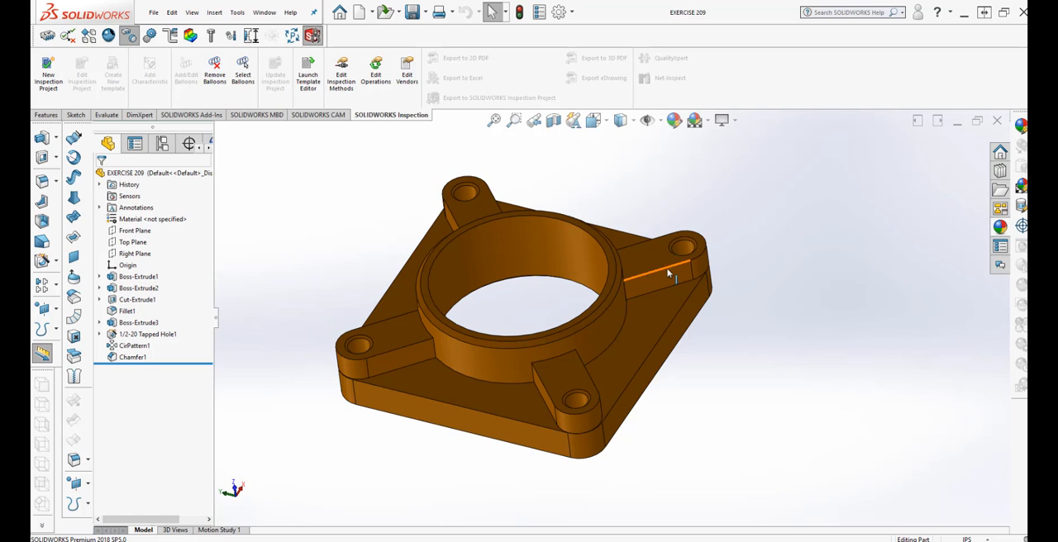
{"action": "left_click", "coordinate": [675, 123]}
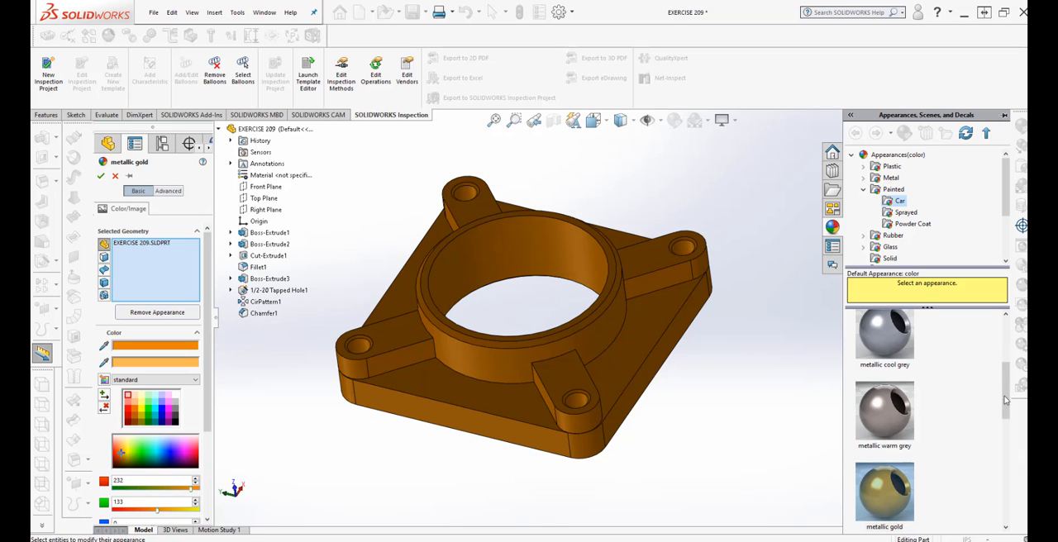
{"action": "left_click_drag", "start_coordinate": [1006, 398], "coordinate": [1006, 352]}
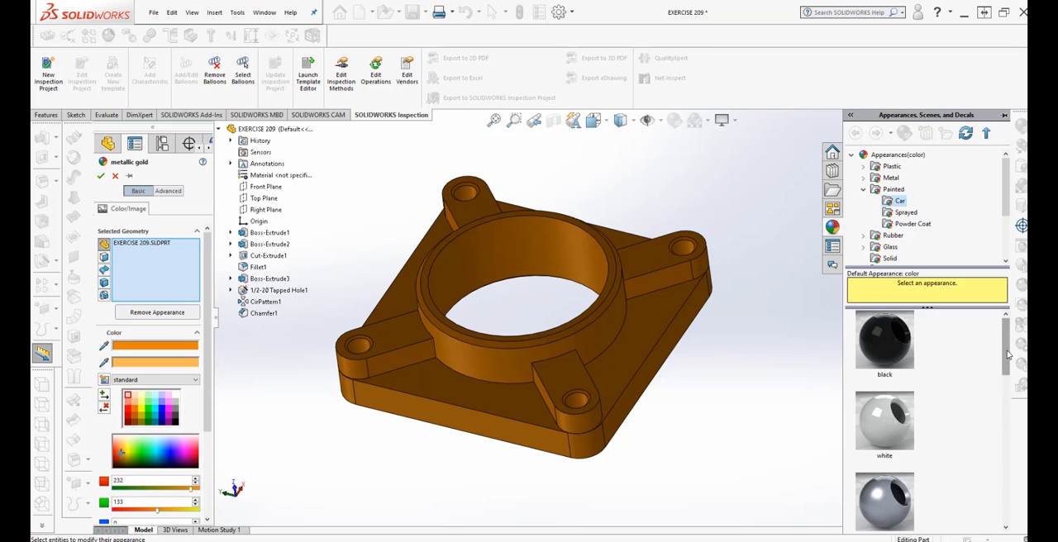
{"action": "left_click_drag", "start_coordinate": [1005, 345], "coordinate": [983, 488]}
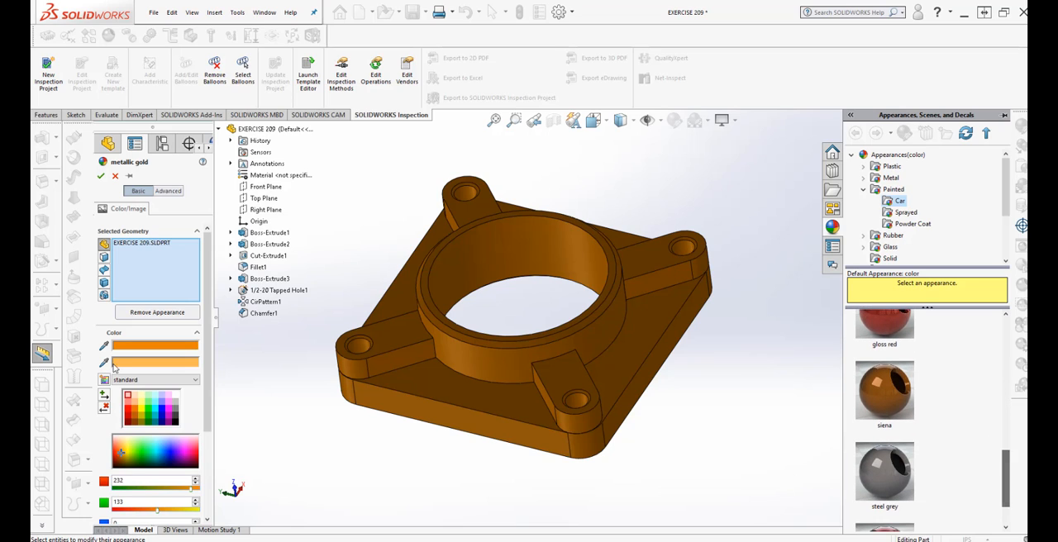
Step: Select the whole EXERCISE 209 part as the appearance target and colour it red from the standard palette
{"action": "left_click", "coordinate": [291, 430]}
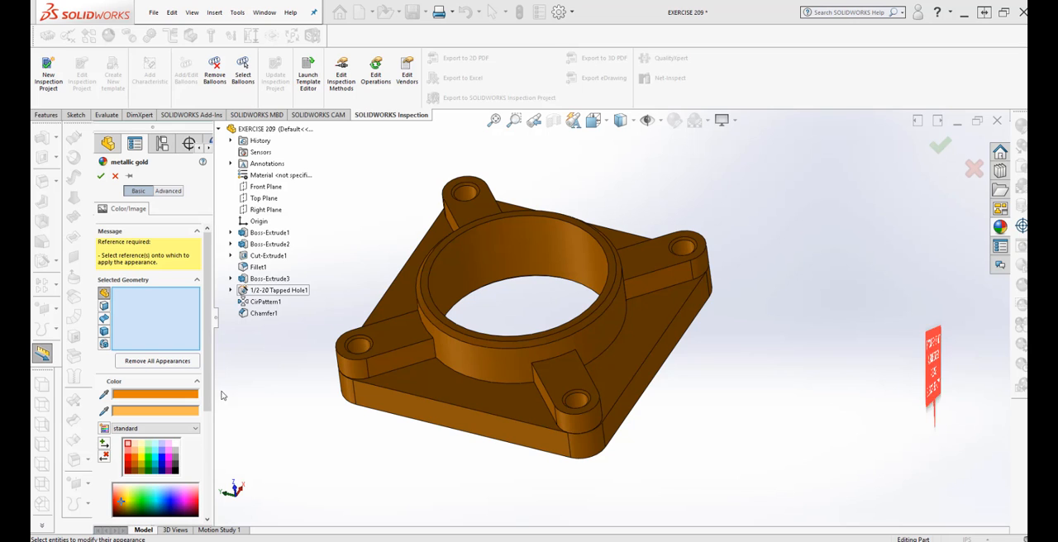
{"action": "mouse_move", "coordinate": [210, 375]}
{"action": "left_mouse_down"}
{"action": "mouse_move", "coordinate": [213, 425]}
{"action": "mouse_move", "coordinate": [214, 372]}
{"action": "left_mouse_up"}
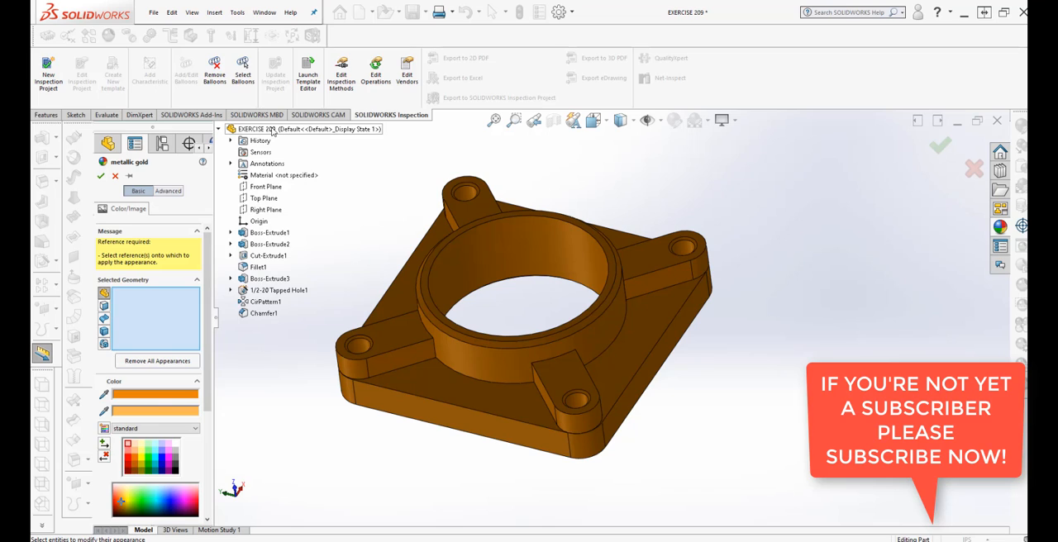
{"action": "left_click", "coordinate": [272, 130]}
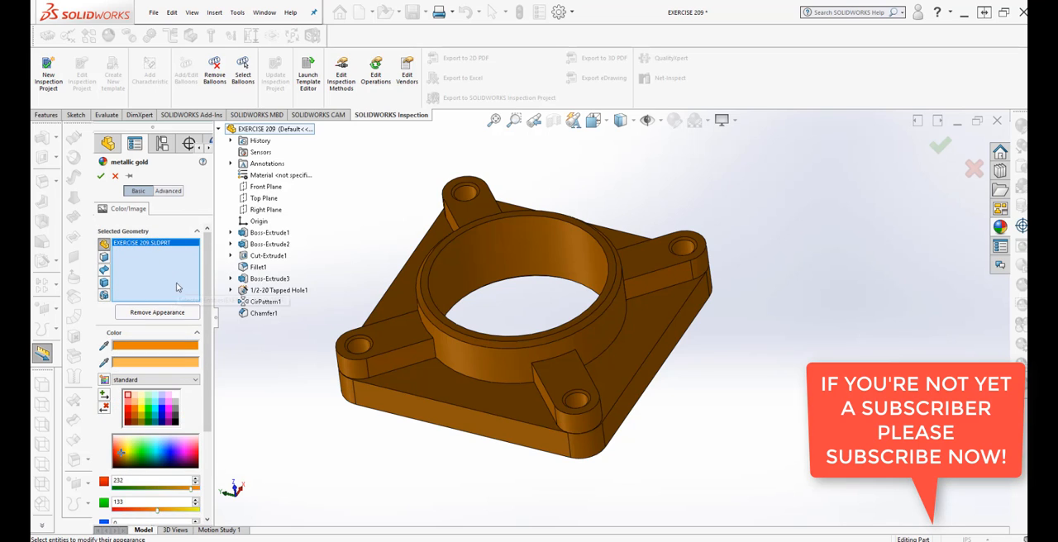
{"action": "left_click", "coordinate": [128, 412]}
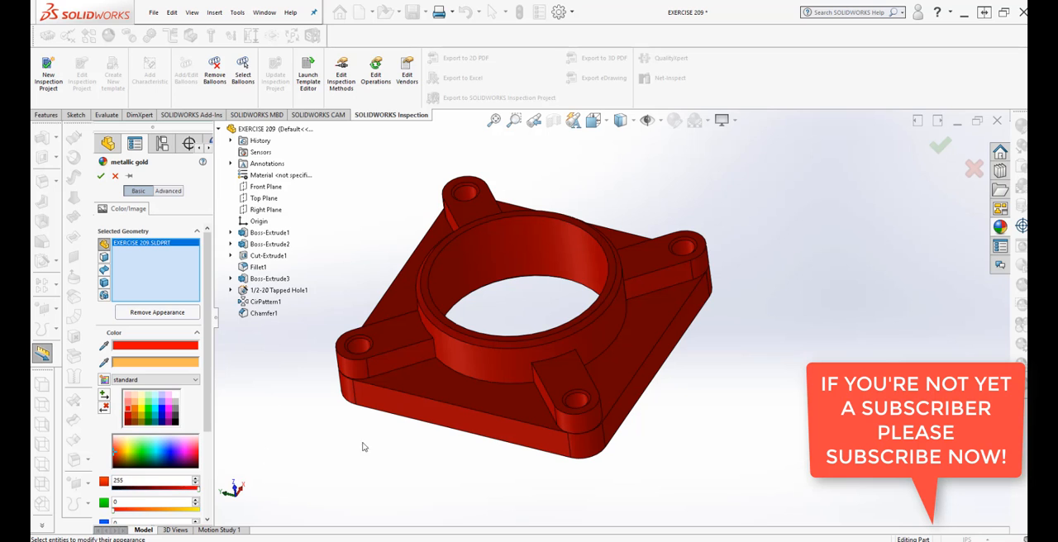
Step: Recolour the part blue and then magenta from the standard colour palette
{"action": "middle_click_drag", "start_coordinate": [333, 446], "coordinate": [359, 457]}
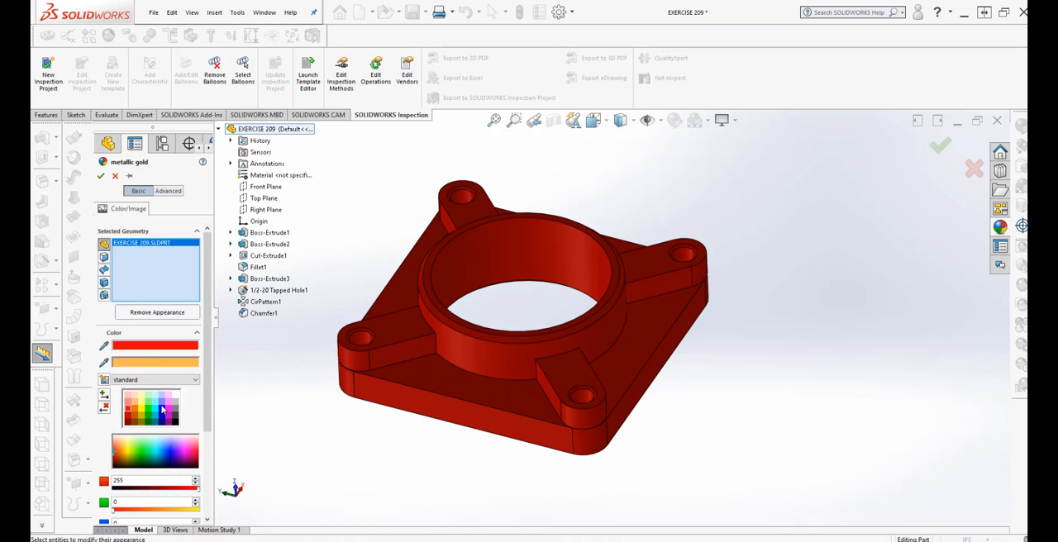
{"action": "left_click", "coordinate": [163, 410]}
{"action": "left_click", "coordinate": [171, 412]}
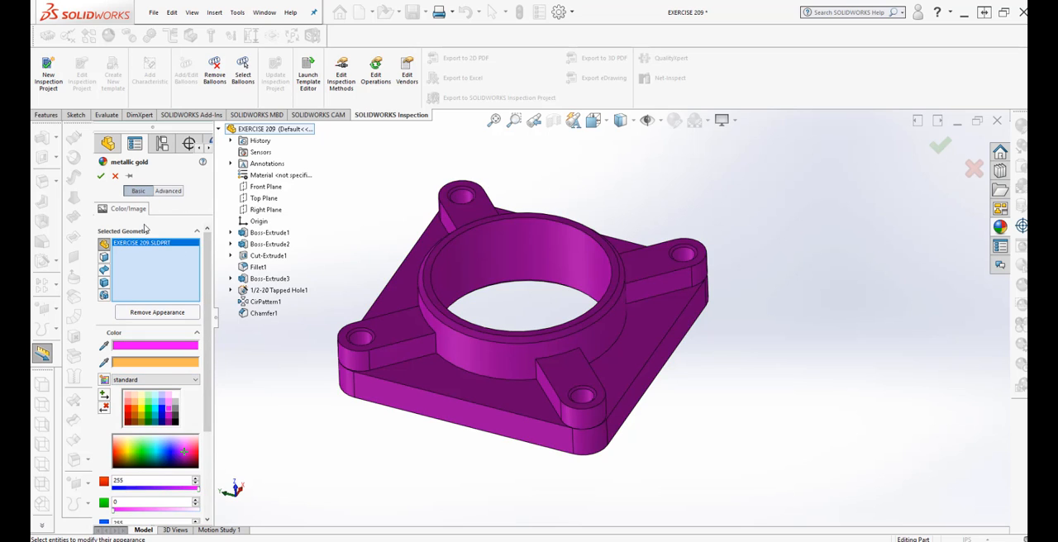
Step: Mix a grey-green part colour with RGB values of red 127, green 164 and blue 139
{"action": "left_click_drag", "start_coordinate": [206, 326], "coordinate": [212, 411]}
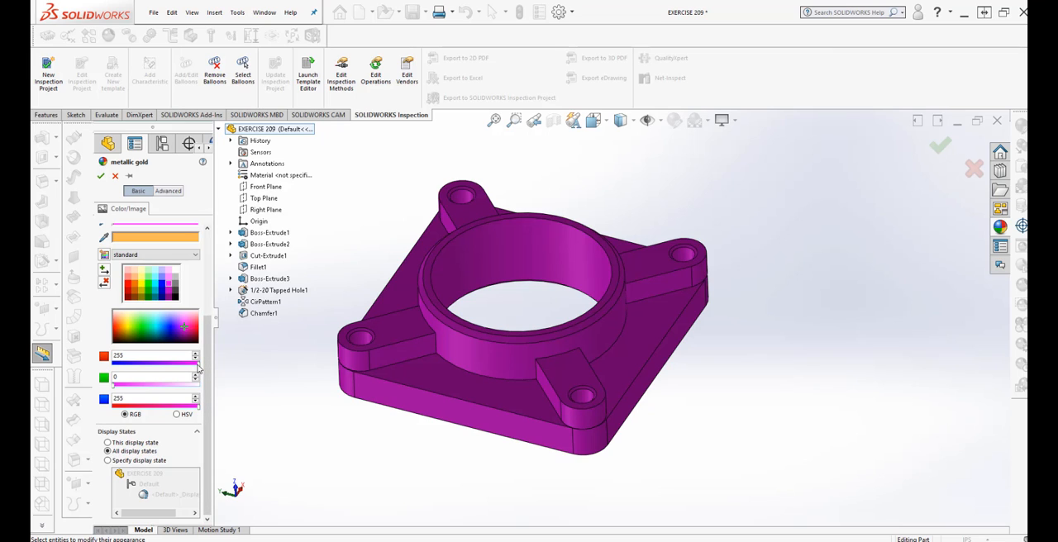
{"action": "left_click_drag", "start_coordinate": [194, 364], "coordinate": [157, 365]}
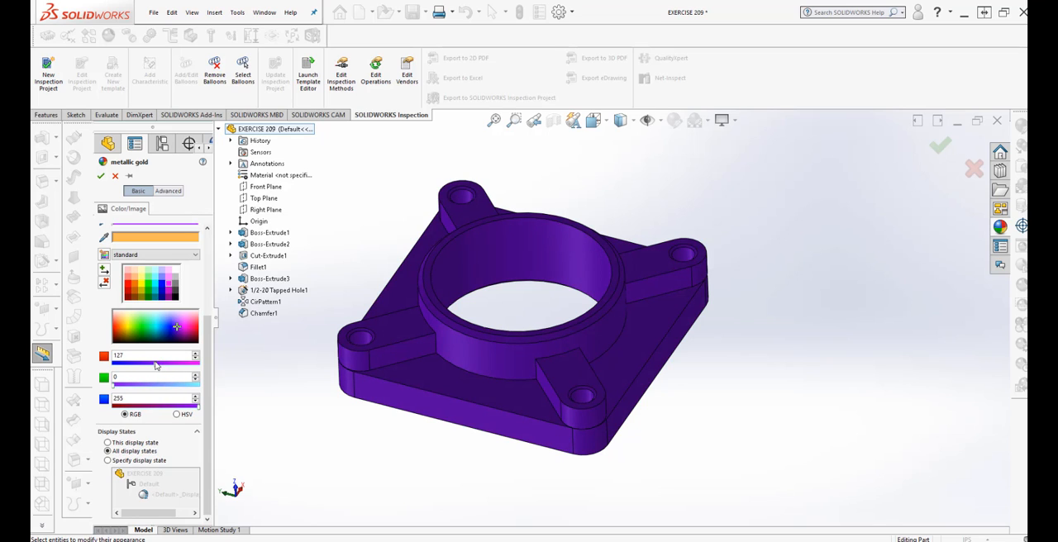
{"action": "left_click", "coordinate": [153, 366]}
{"action": "left_click_drag", "start_coordinate": [118, 394], "coordinate": [159, 392]}
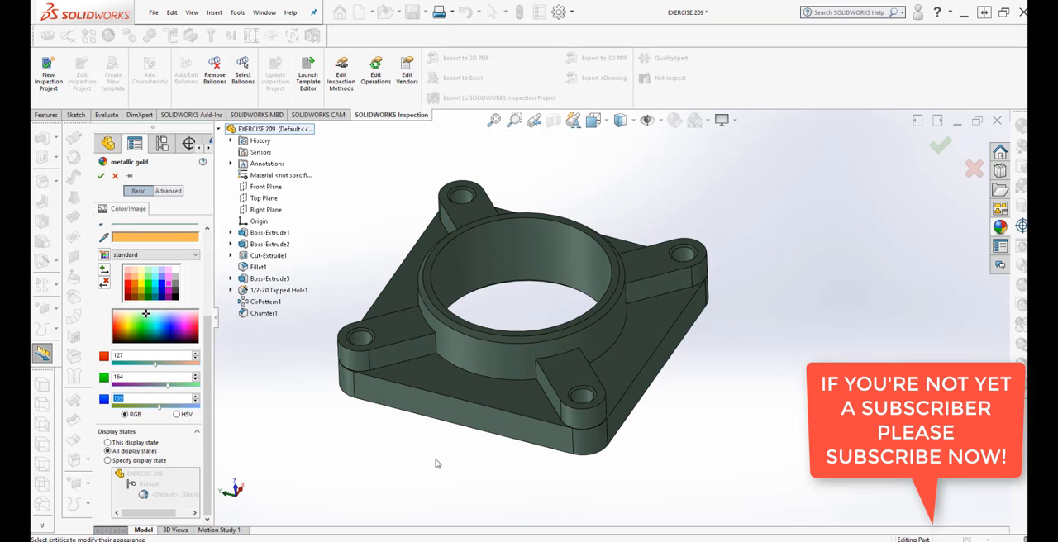
{"action": "middle_click_drag", "start_coordinate": [437, 463], "coordinate": [520, 448]}
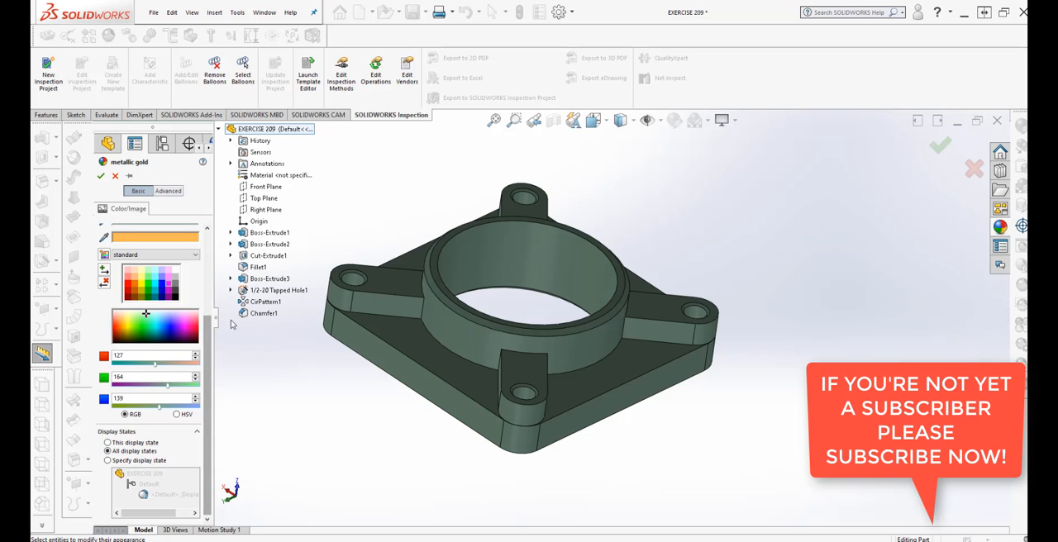
Step: Switch to the advanced appearance settings and browse for an appearance file from the Materials folder
{"action": "left_click", "coordinate": [169, 191]}
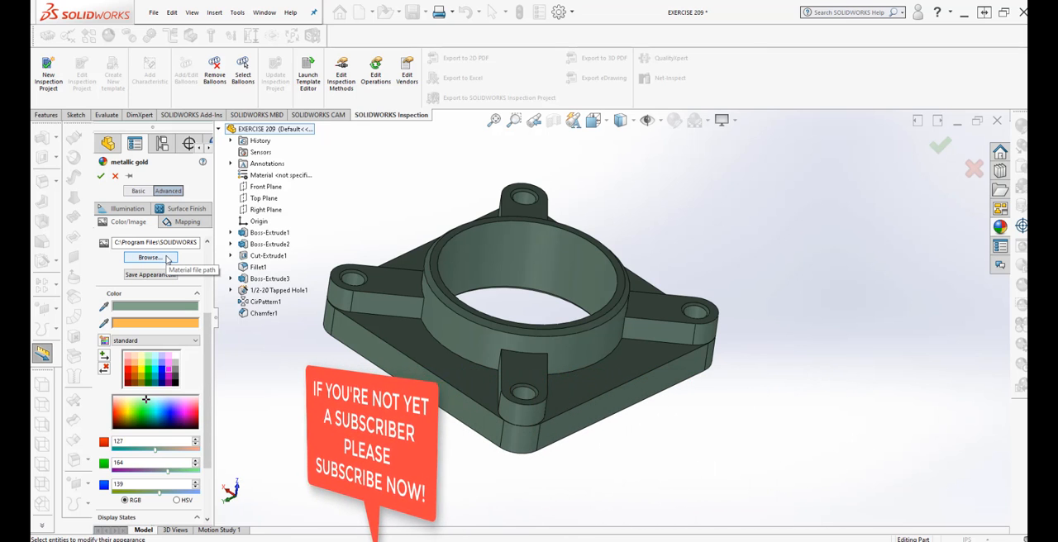
{"action": "left_click", "coordinate": [165, 257]}
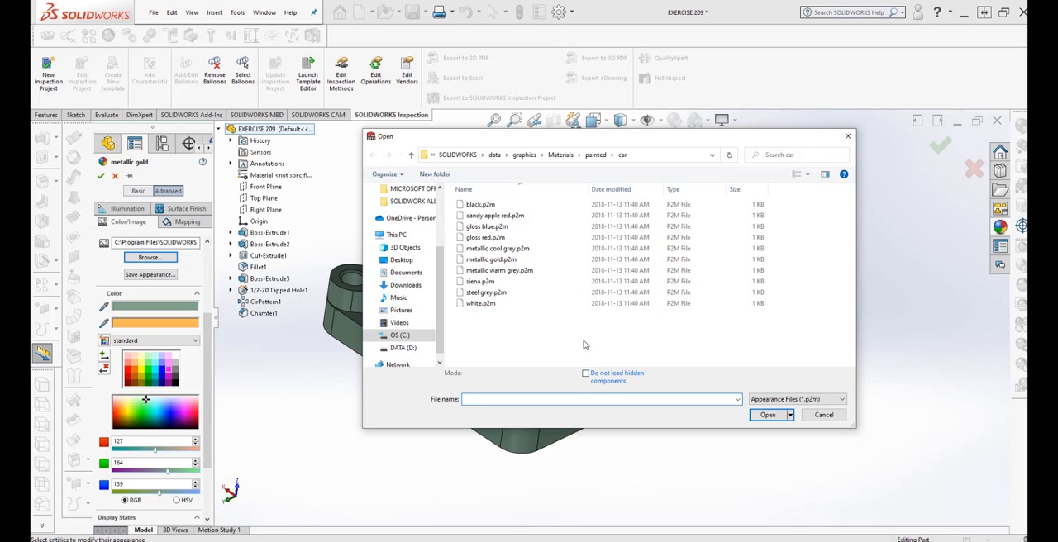
{"action": "left_click", "coordinate": [410, 156]}
{"action": "left_click", "coordinate": [411, 156]}
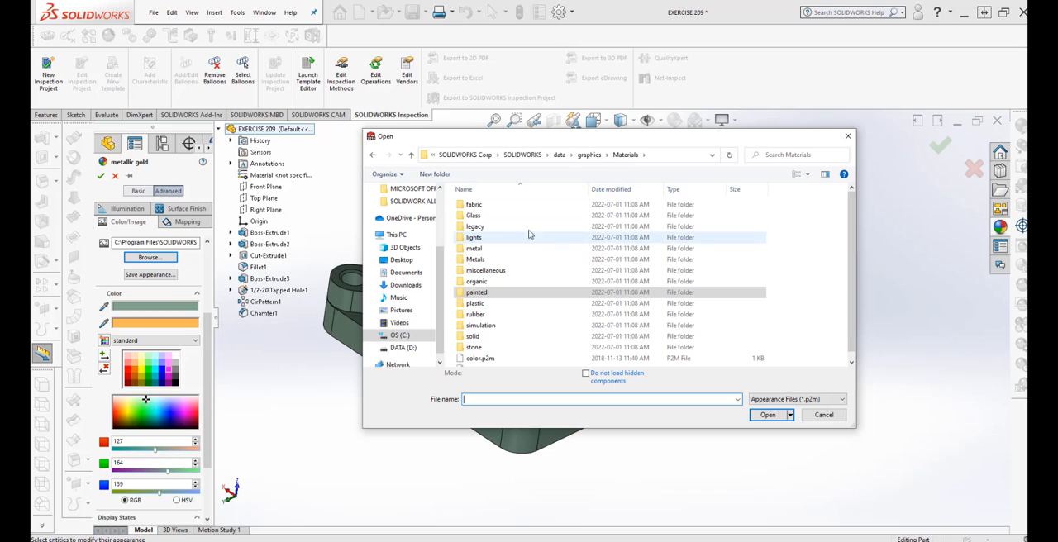
Step: Look through the fabric appearances and apply canvas 2d.p2m from the cloth folder to the part
{"action": "double_click", "coordinate": [500, 204]}
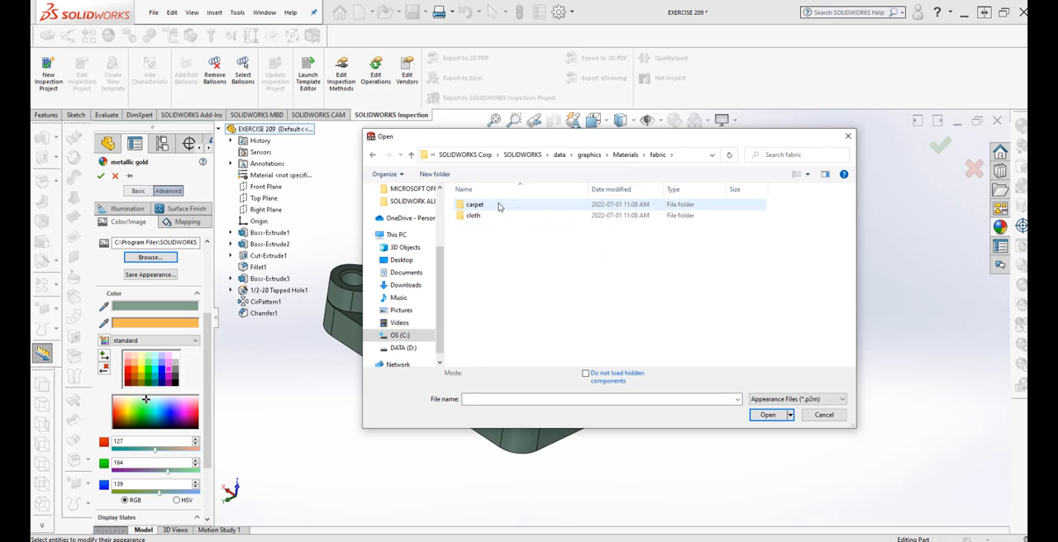
{"action": "double_click", "coordinate": [496, 207]}
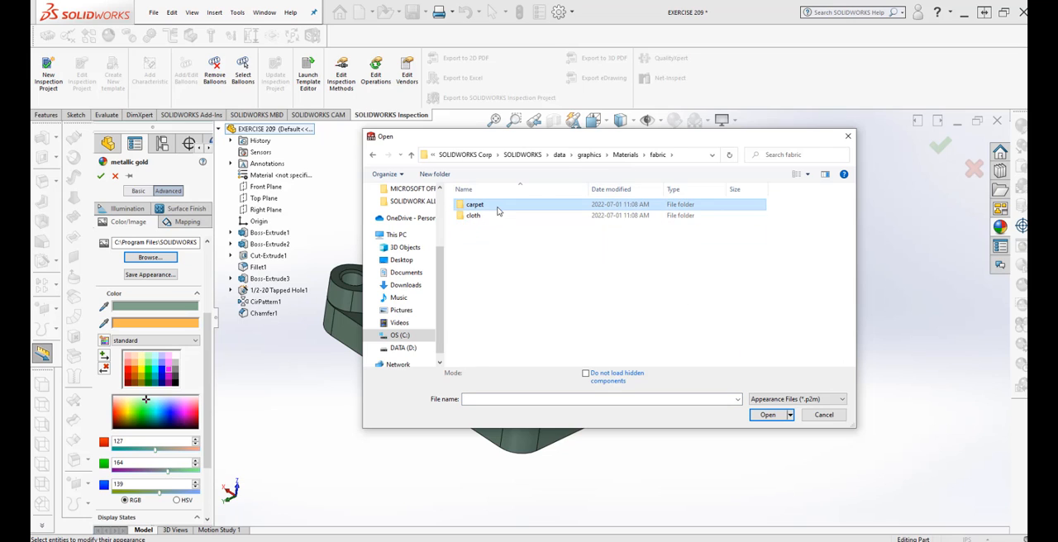
{"action": "left_click", "coordinate": [411, 155]}
{"action": "double_click", "coordinate": [476, 215]}
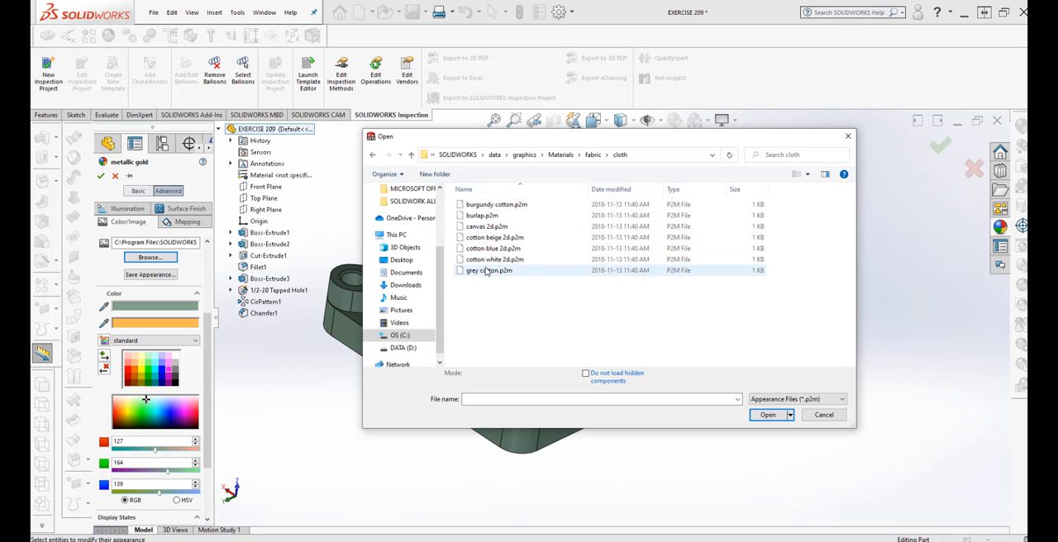
{"action": "left_click", "coordinate": [496, 231]}
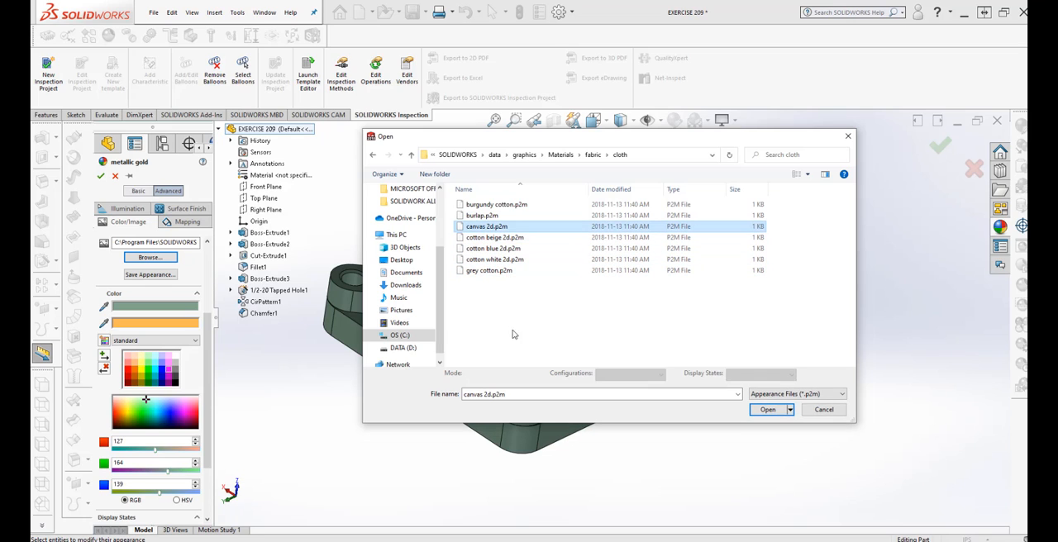
{"action": "left_click", "coordinate": [763, 412]}
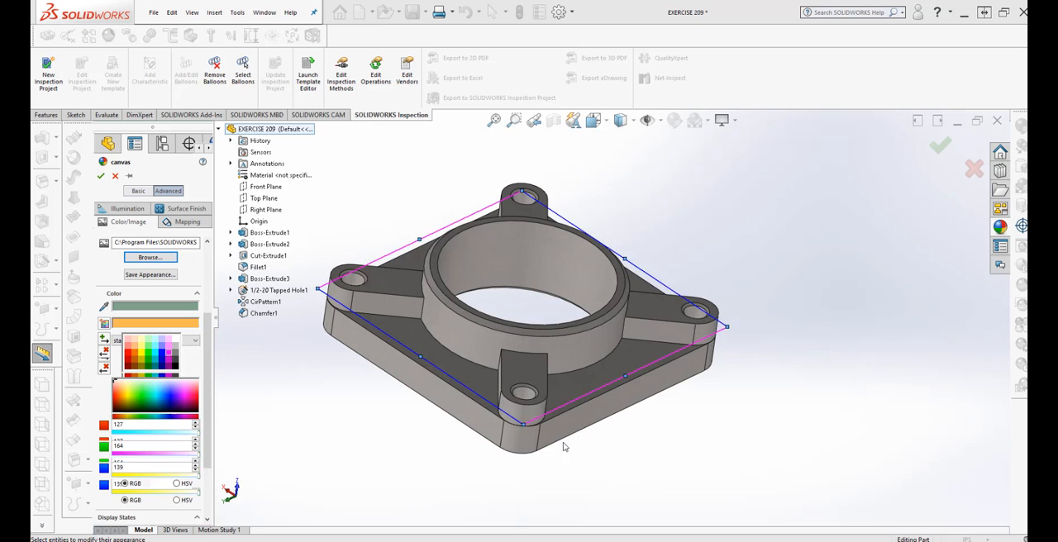
{"action": "middle_click_drag", "start_coordinate": [401, 416], "coordinate": [428, 433]}
Step: Apply the clear thick glass.p2m appearance from the thick gloss folder of the Glass materials to the part
{"action": "left_click", "coordinate": [126, 258]}
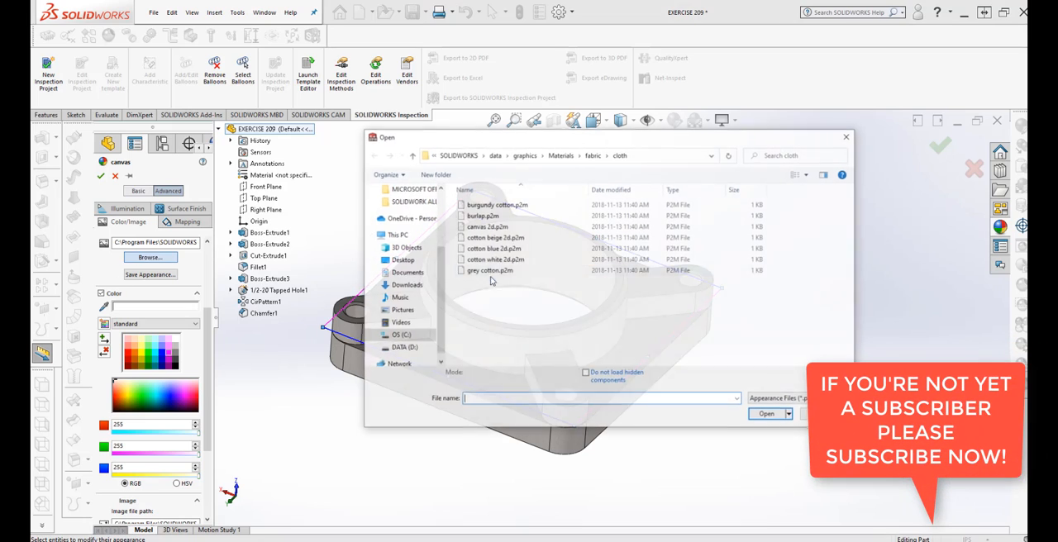
{"action": "left_click", "coordinate": [410, 158]}
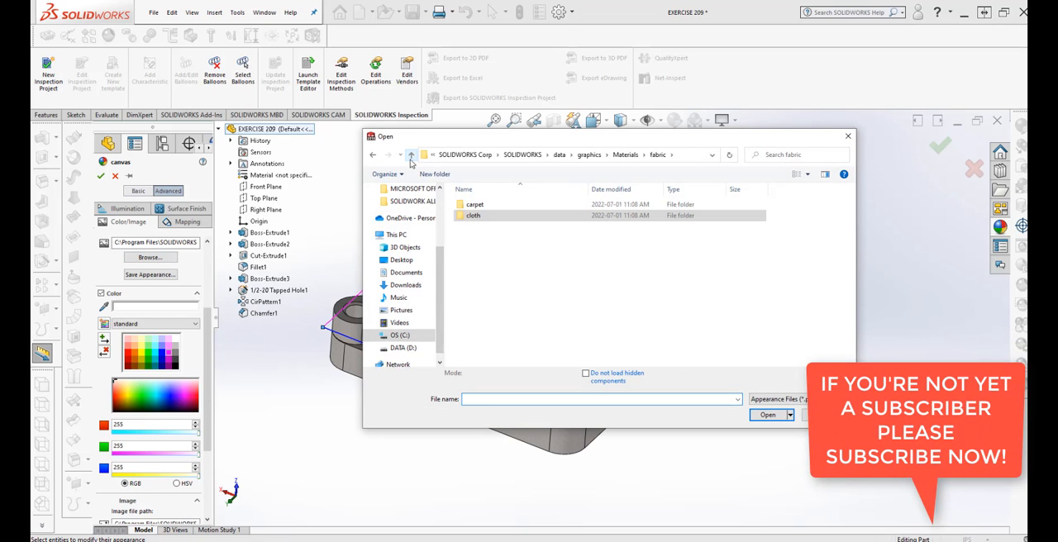
{"action": "left_click", "coordinate": [410, 158]}
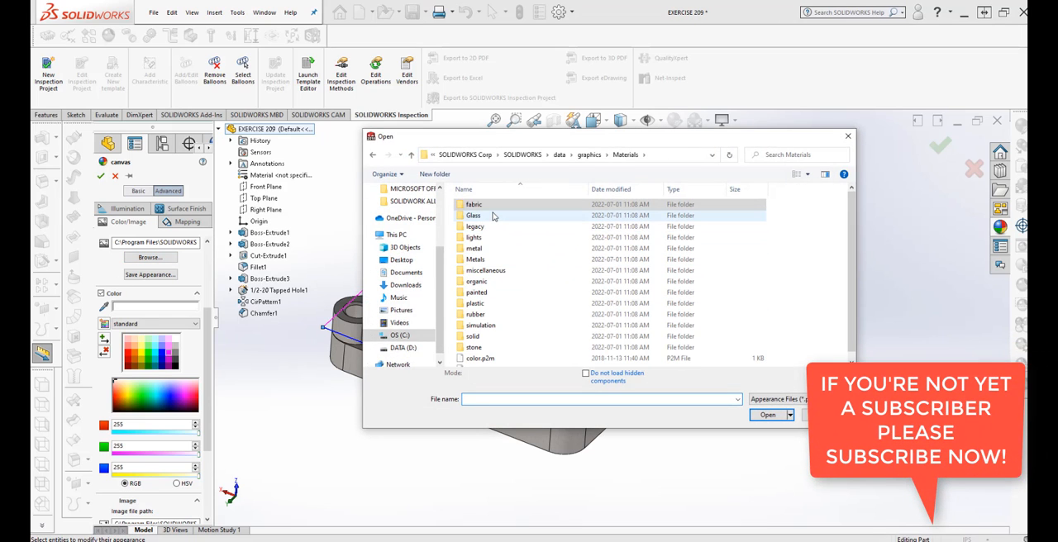
{"action": "double_click", "coordinate": [488, 215]}
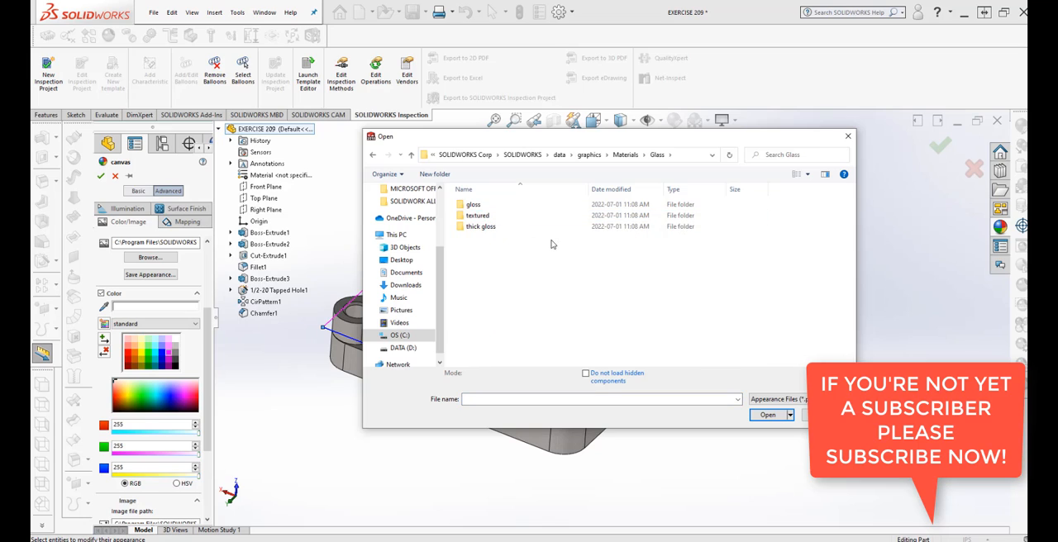
{"action": "double_click", "coordinate": [488, 229]}
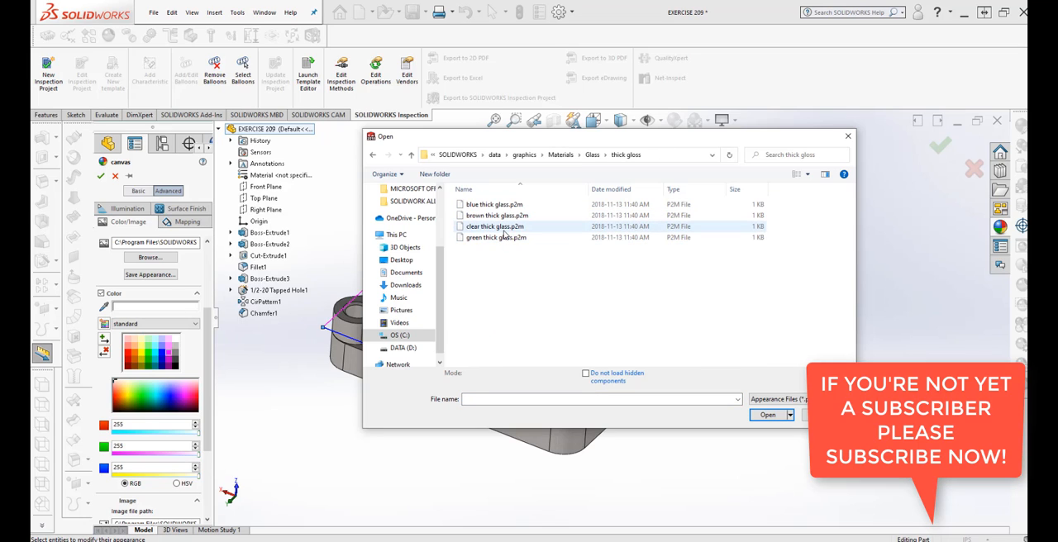
{"action": "left_click", "coordinate": [504, 231]}
{"action": "left_click", "coordinate": [755, 413]}
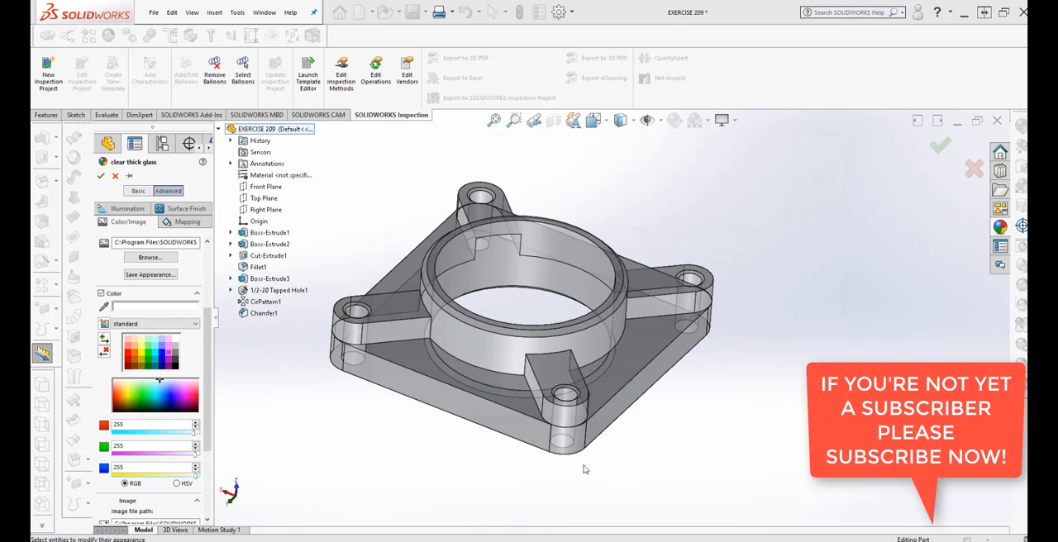
{"action": "middle_click_drag", "start_coordinate": [520, 484], "coordinate": [515, 463]}
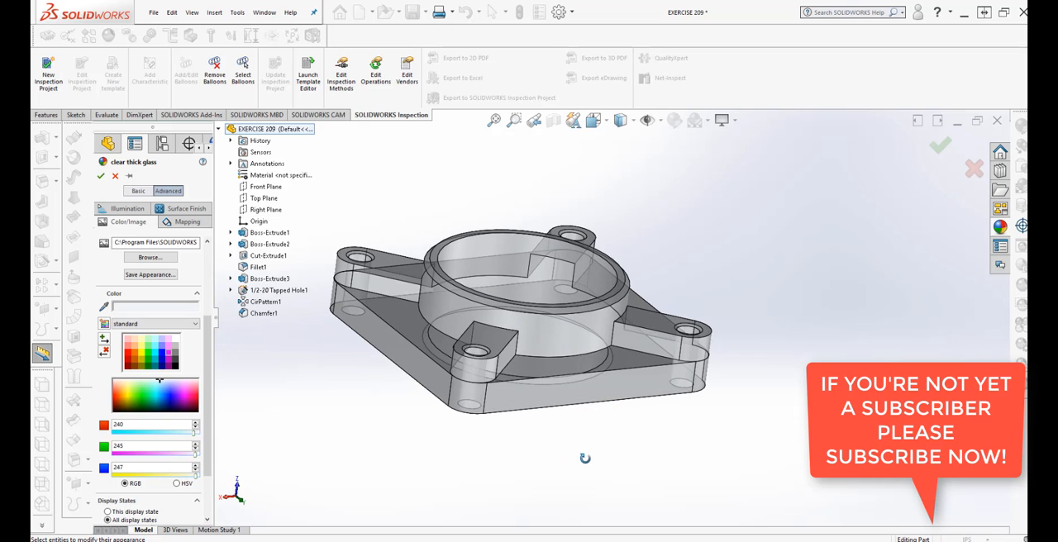
Step: Apply the polished yellow birch.p2m appearance from the birch folder of the legacy woods to the part
{"action": "left_click", "coordinate": [159, 259]}
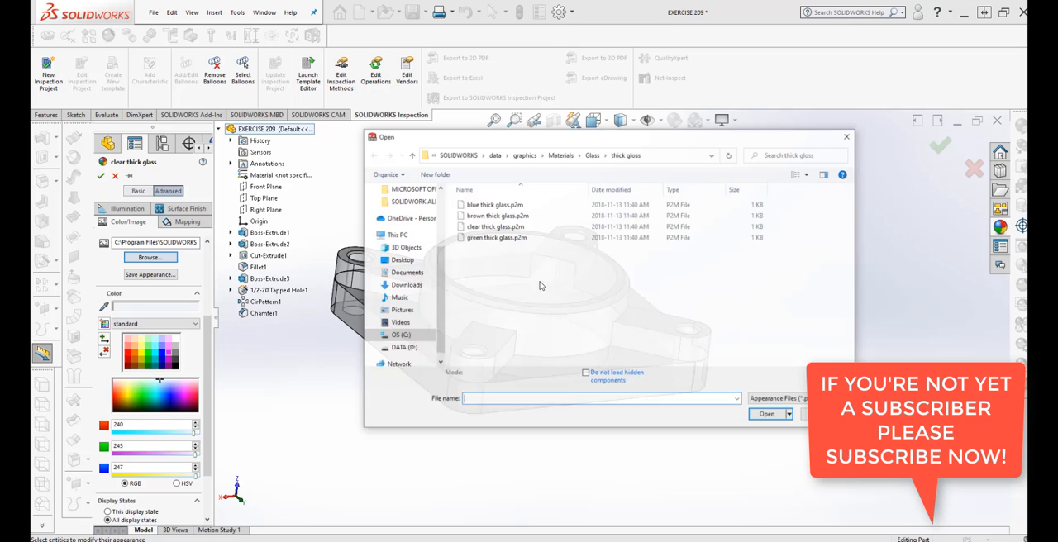
{"action": "left_click", "coordinate": [411, 156]}
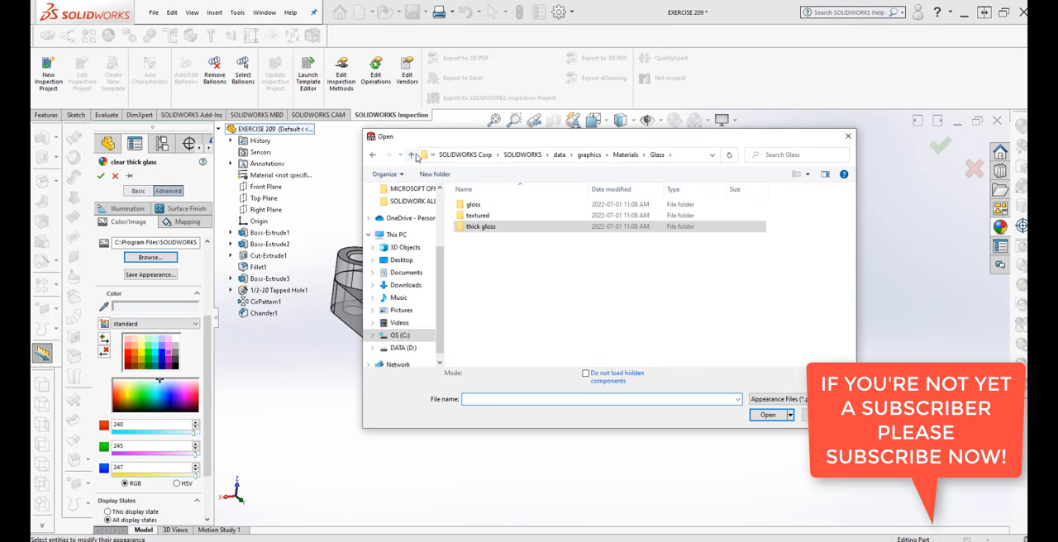
{"action": "left_click", "coordinate": [410, 156]}
{"action": "double_click", "coordinate": [492, 230]}
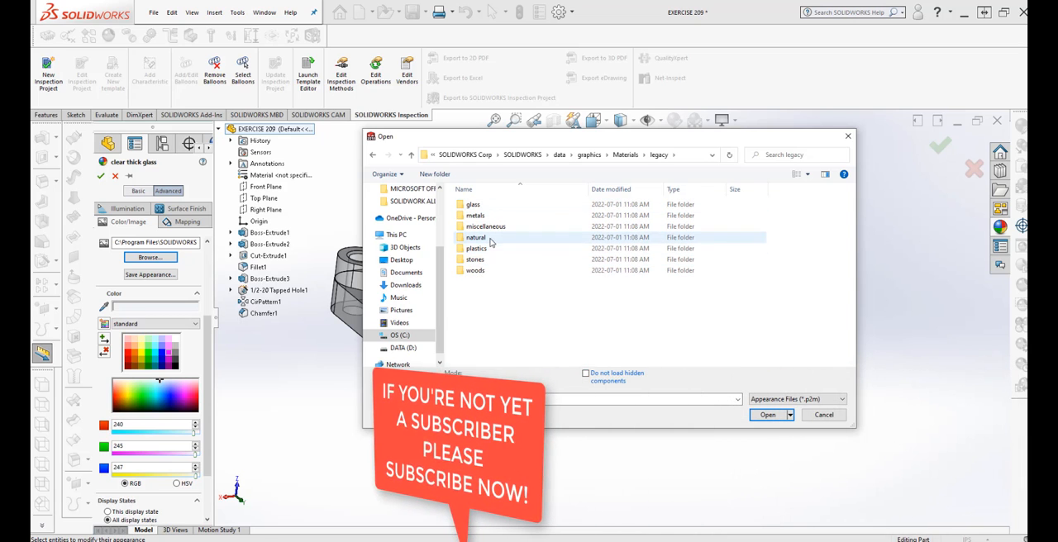
{"action": "double_click", "coordinate": [476, 271]}
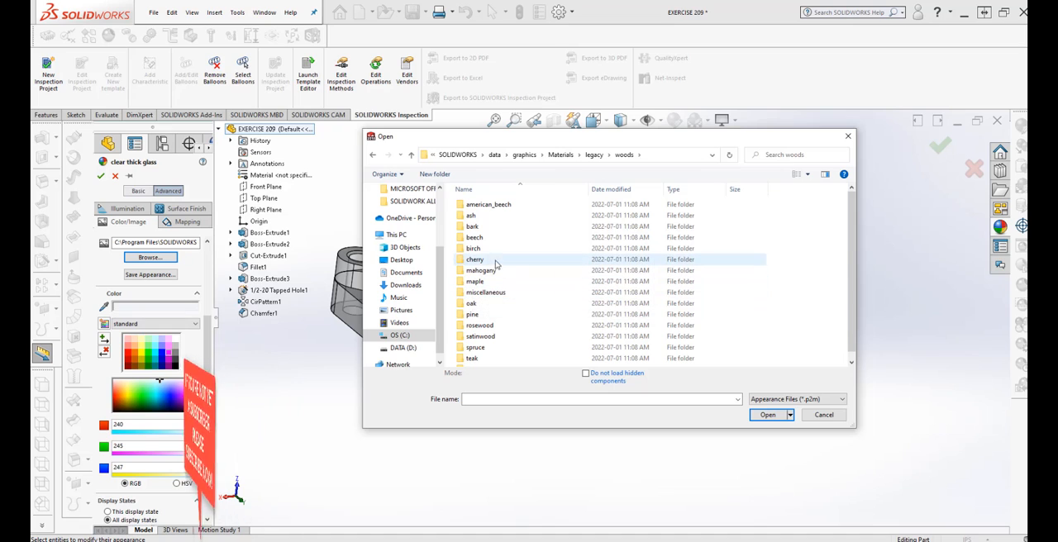
{"action": "double_click", "coordinate": [472, 250]}
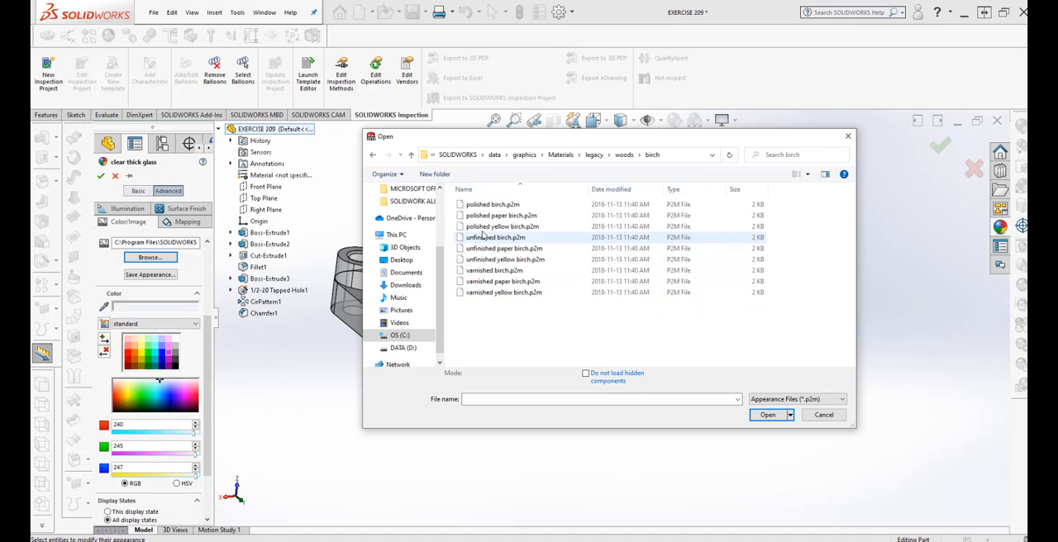
{"action": "left_click", "coordinate": [494, 216]}
{"action": "left_click", "coordinate": [487, 228]}
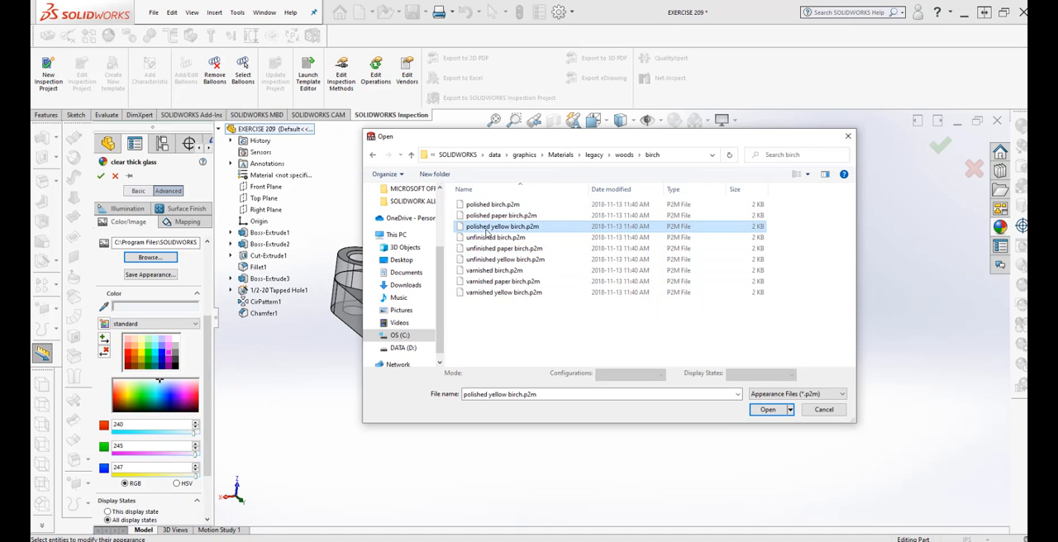
{"action": "left_click", "coordinate": [766, 410]}
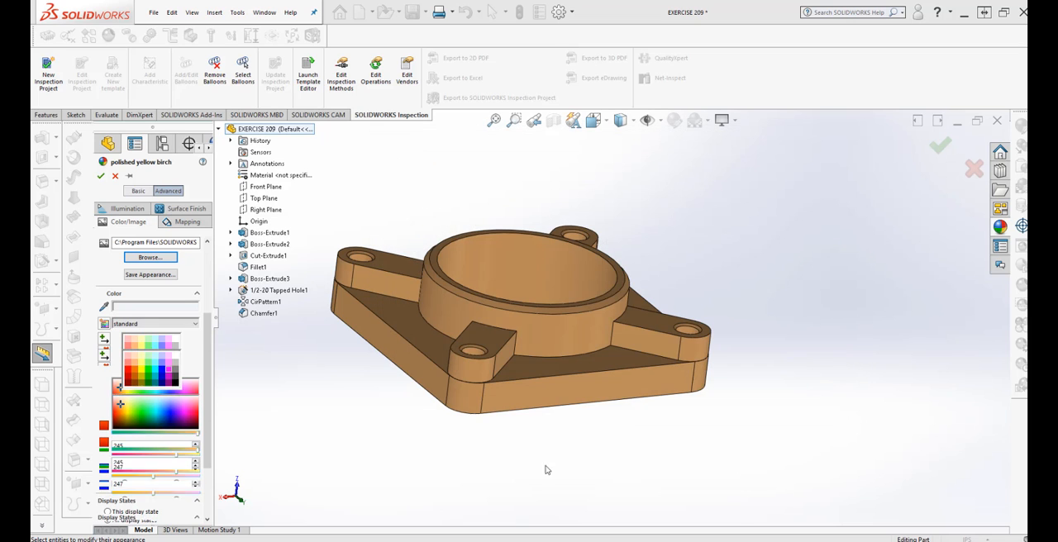
{"action": "middle_click_drag", "start_coordinate": [491, 451], "coordinate": [533, 431]}
Step: Look through the woods, legacy and Materials folders for other appearances, and leave the file browser without choosing one
{"action": "left_click", "coordinate": [149, 258]}
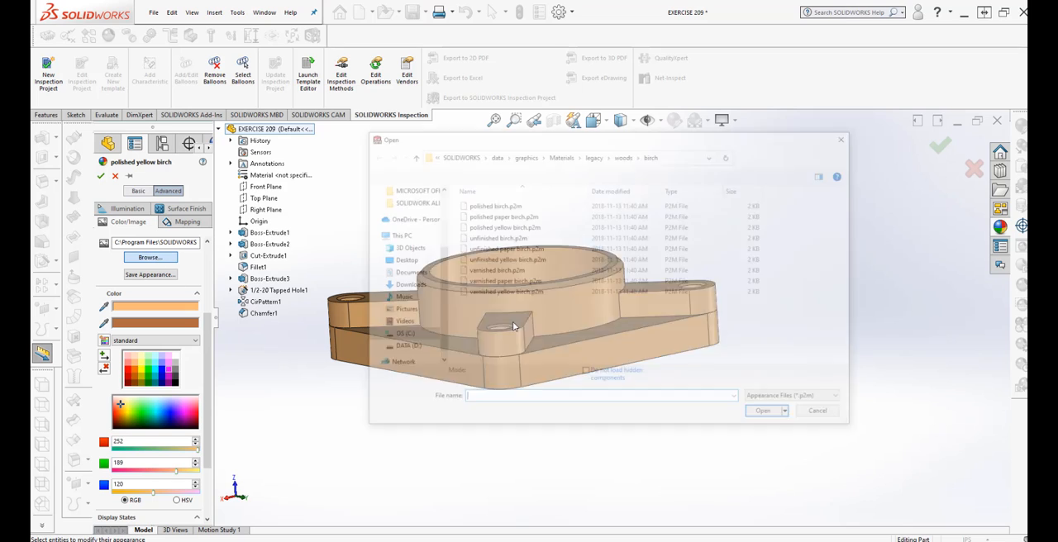
{"action": "left_click", "coordinate": [409, 156]}
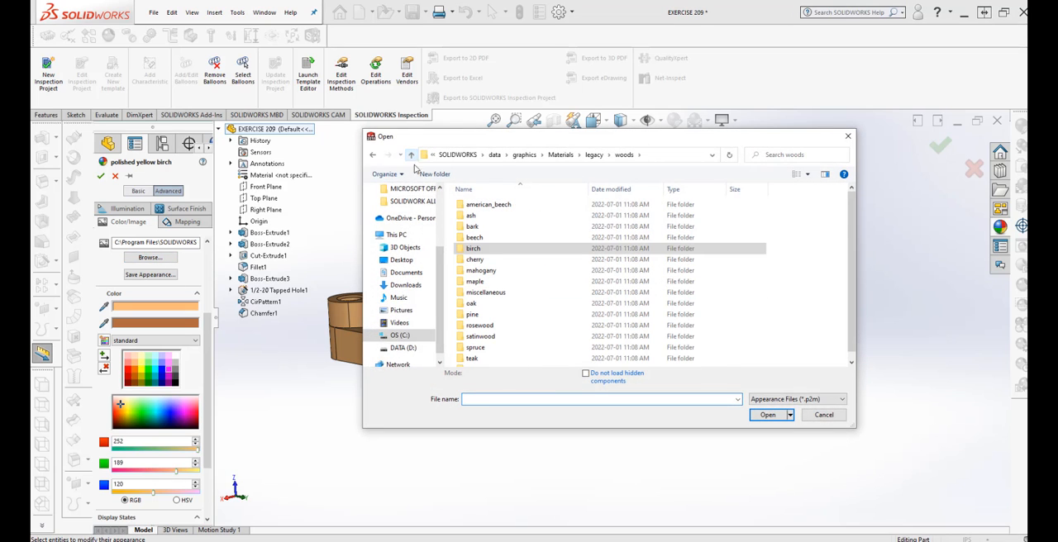
{"action": "scroll", "coordinate": [539, 210], "scroll_direction": "down", "scroll_amount": 1}
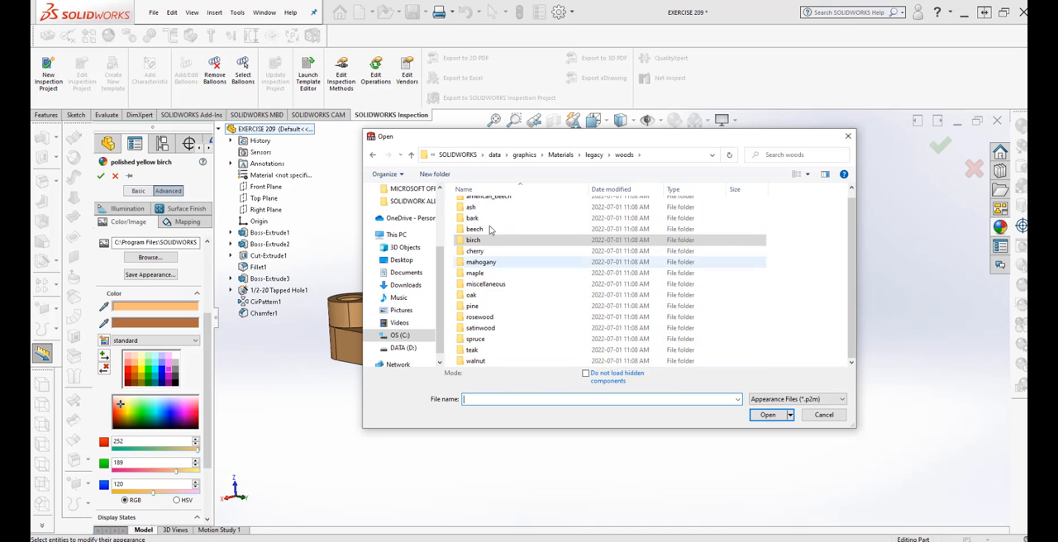
{"action": "left_click", "coordinate": [410, 156]}
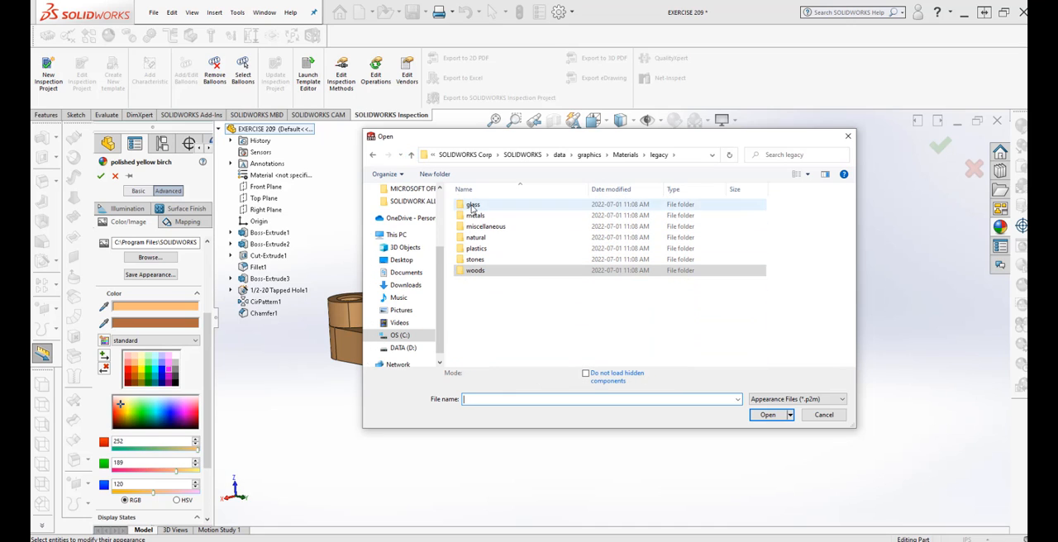
{"action": "left_click", "coordinate": [411, 156]}
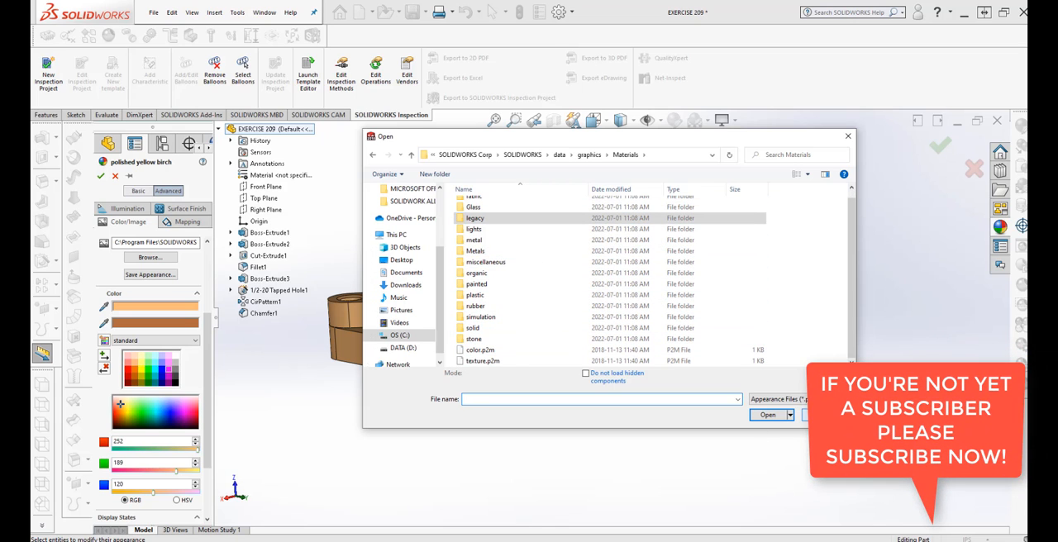
{"action": "left_click", "coordinate": [810, 415]}
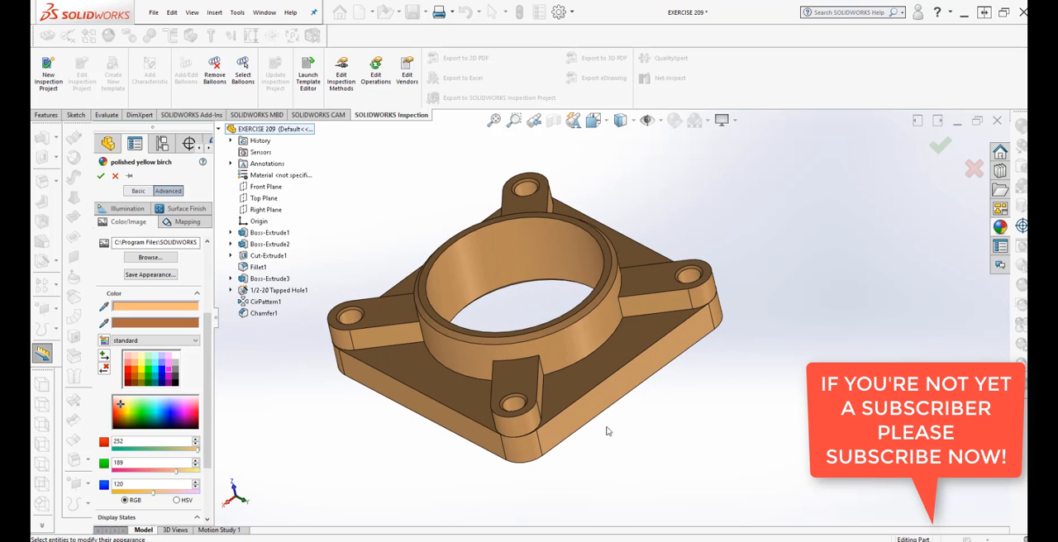